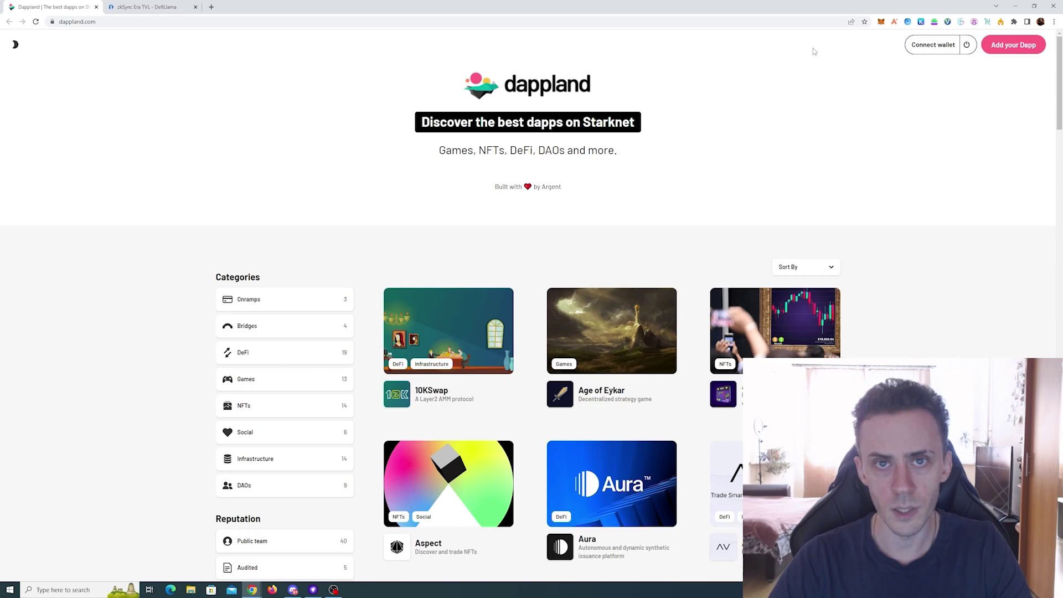
Step: Switch from the Dappland directory to Discord's Argent announcements channel showing the Xplorer campaign post
{"action": "key", "text": "alt+Tab"}
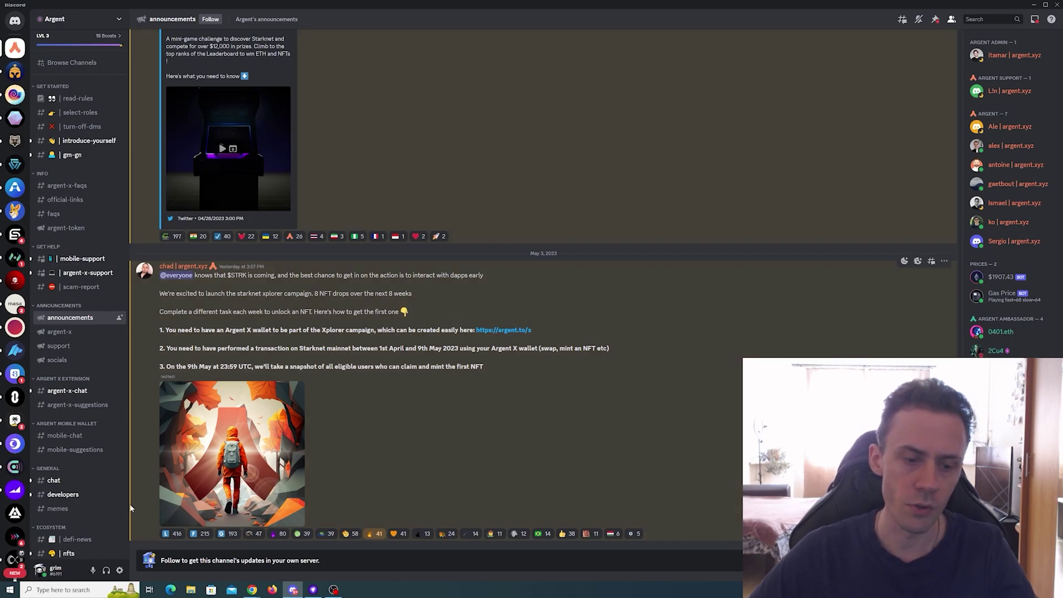
Step: View the Xplorer campaign NFT image enlarged, close it, and return to the Braavos campaign article
{"action": "left_click", "coordinate": [257, 415]}
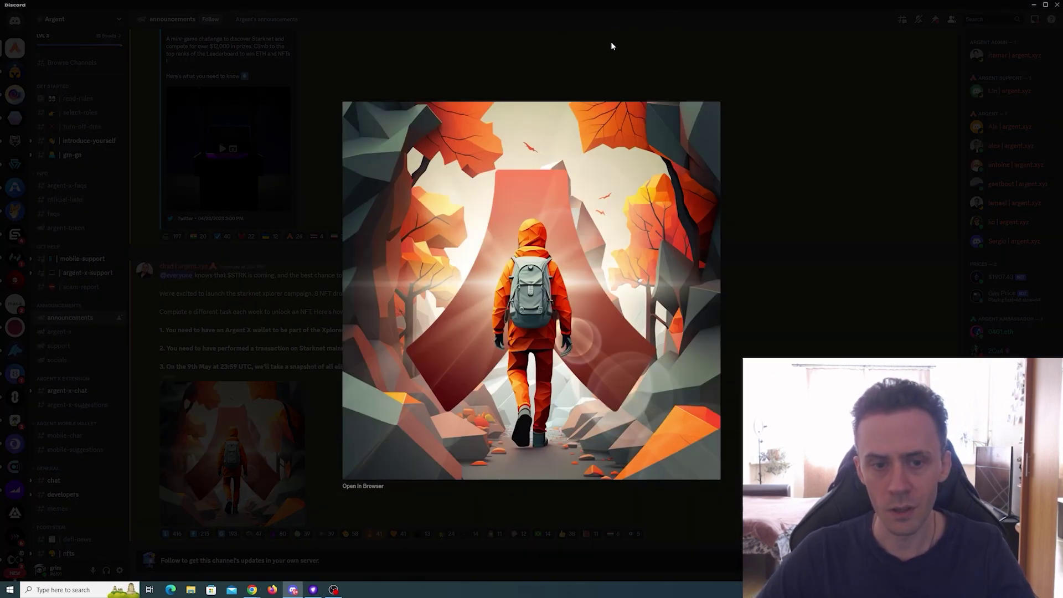
{"action": "left_click", "coordinate": [714, 81]}
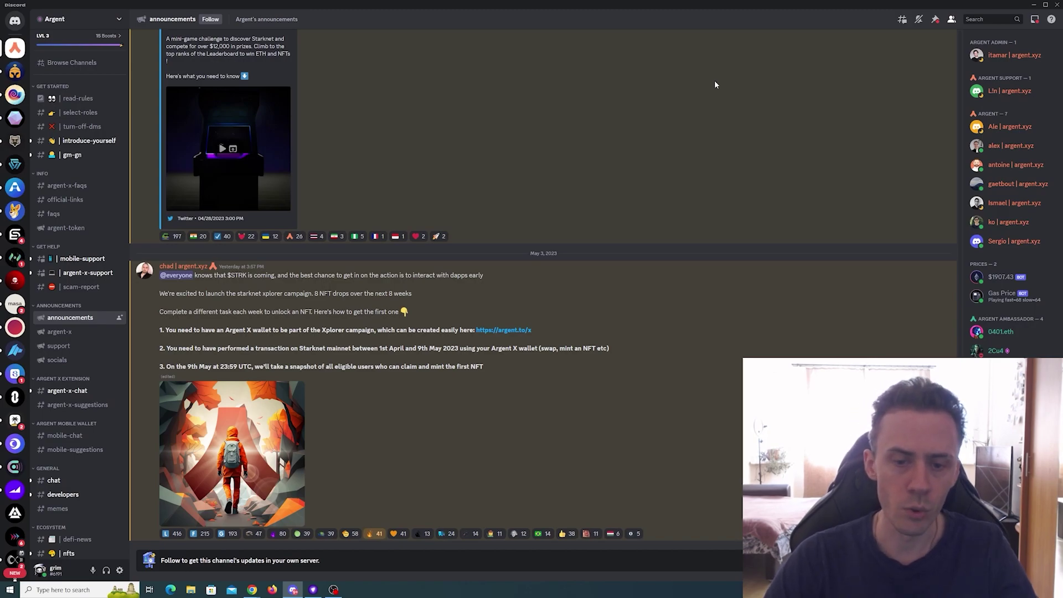
{"action": "key", "text": "alt+Tab"}
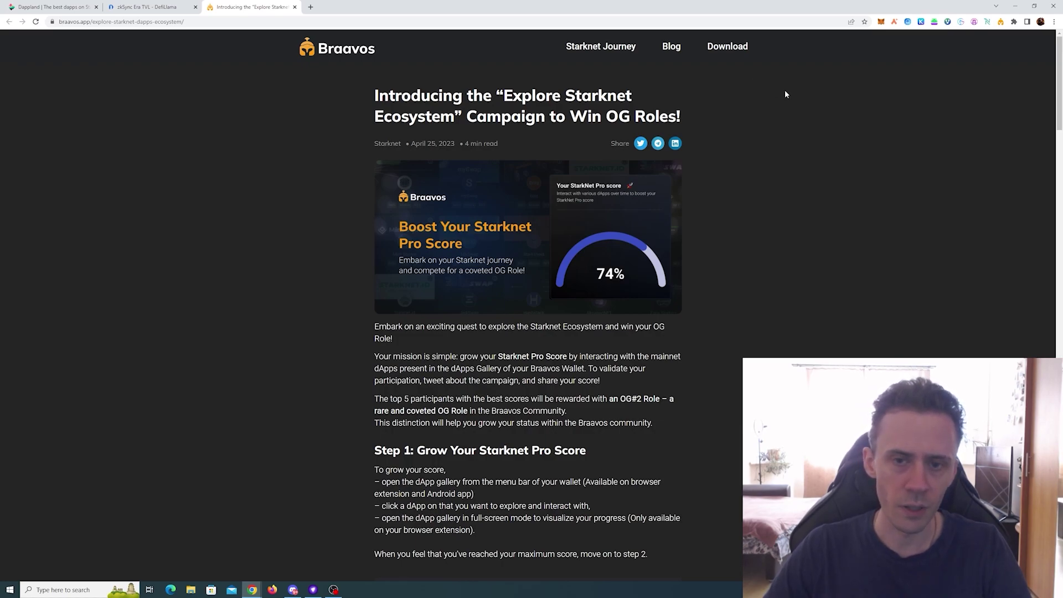
{"action": "scroll", "coordinate": [786, 93], "scroll_direction": "down", "scroll_amount": 9}
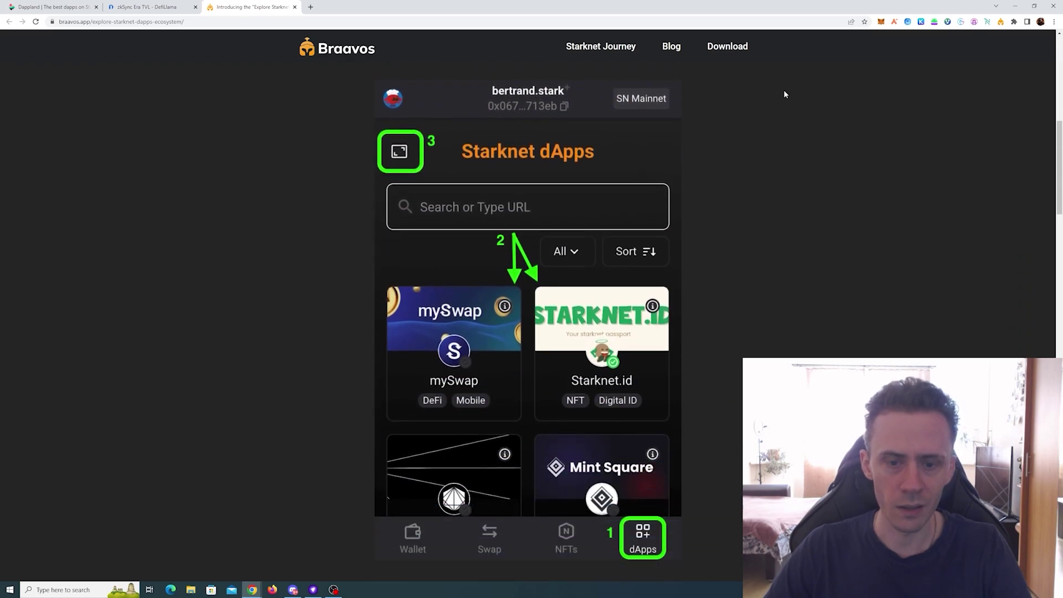
{"action": "scroll", "coordinate": [785, 94], "scroll_direction": "down", "scroll_amount": 8}
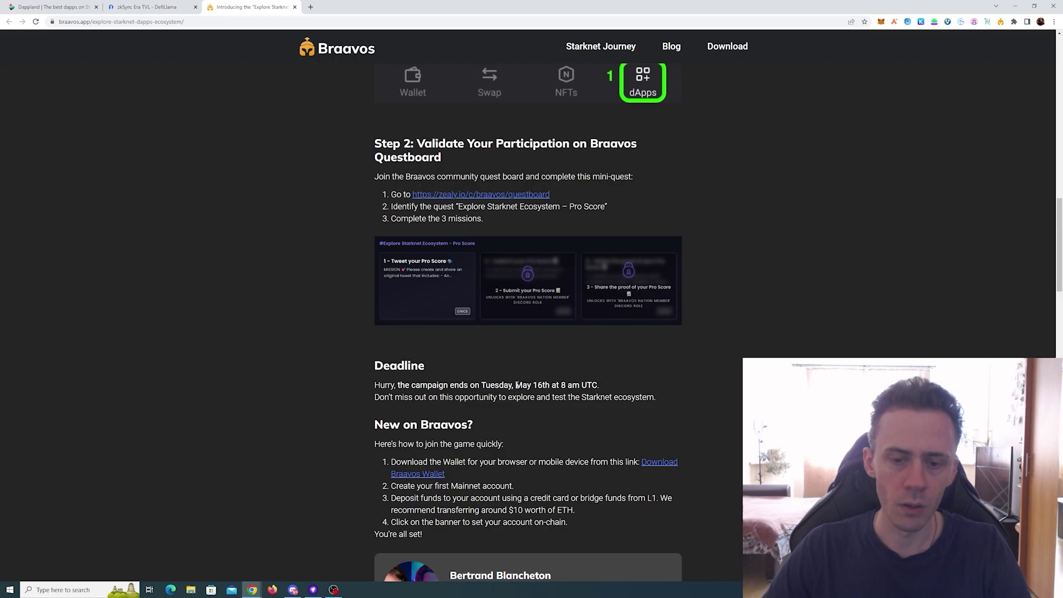
{"action": "left_click_drag", "start_coordinate": [516, 385], "coordinate": [546, 384]}
{"action": "scroll", "coordinate": [737, 146], "scroll_direction": "up", "scroll_amount": 20}
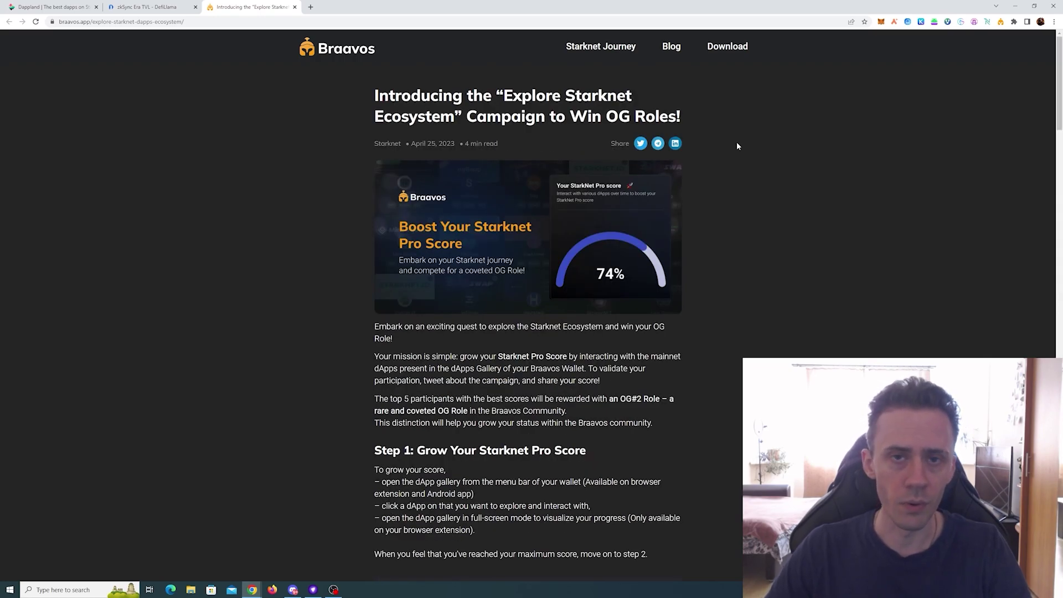
Step: Browse the Braavos wallet's dApps gallery and expand it into a full tab showing 0% Pro score
{"action": "left_click", "coordinate": [1001, 21]}
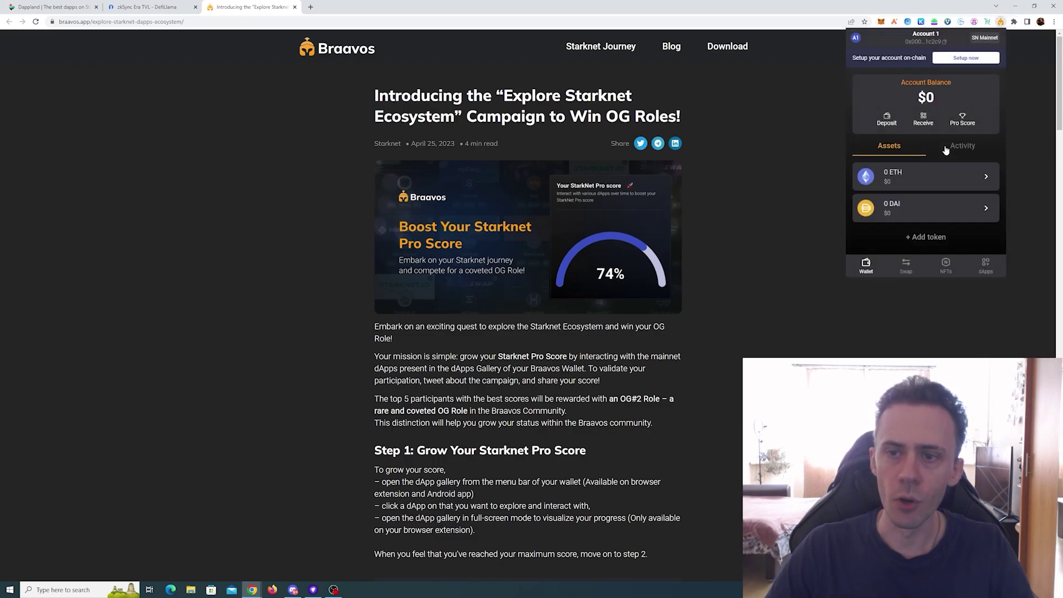
{"action": "left_click", "coordinate": [986, 264]}
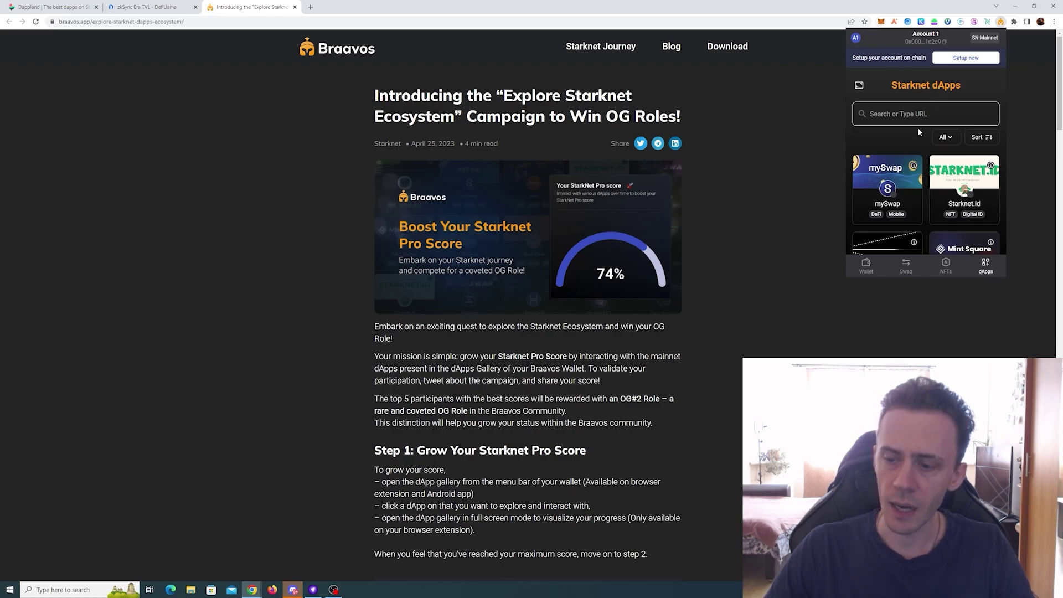
{"action": "scroll", "coordinate": [928, 165], "scroll_direction": "down", "scroll_amount": 2}
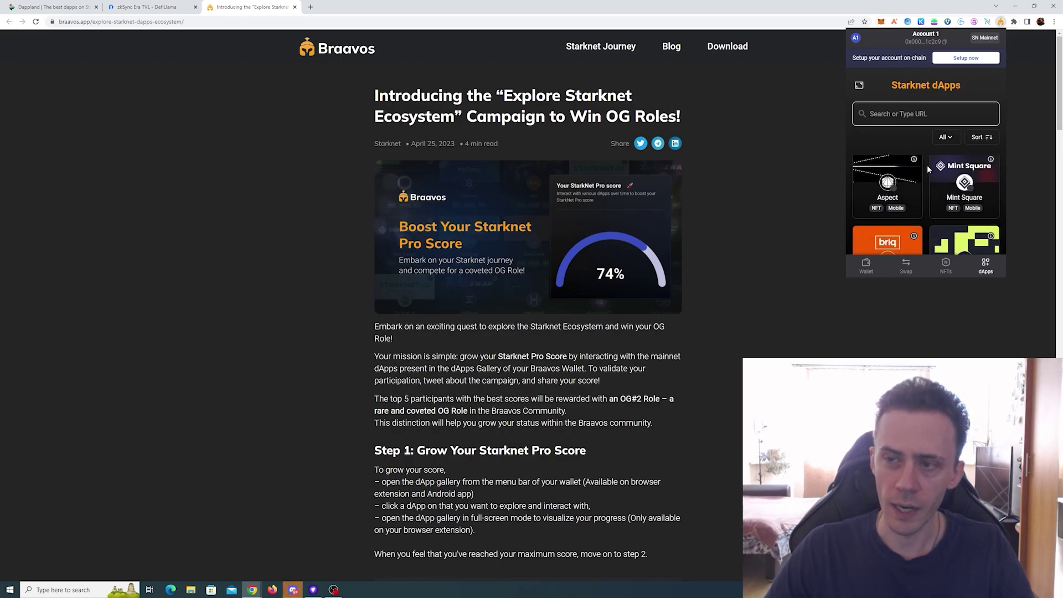
{"action": "scroll", "coordinate": [926, 165], "scroll_direction": "down", "scroll_amount": 1}
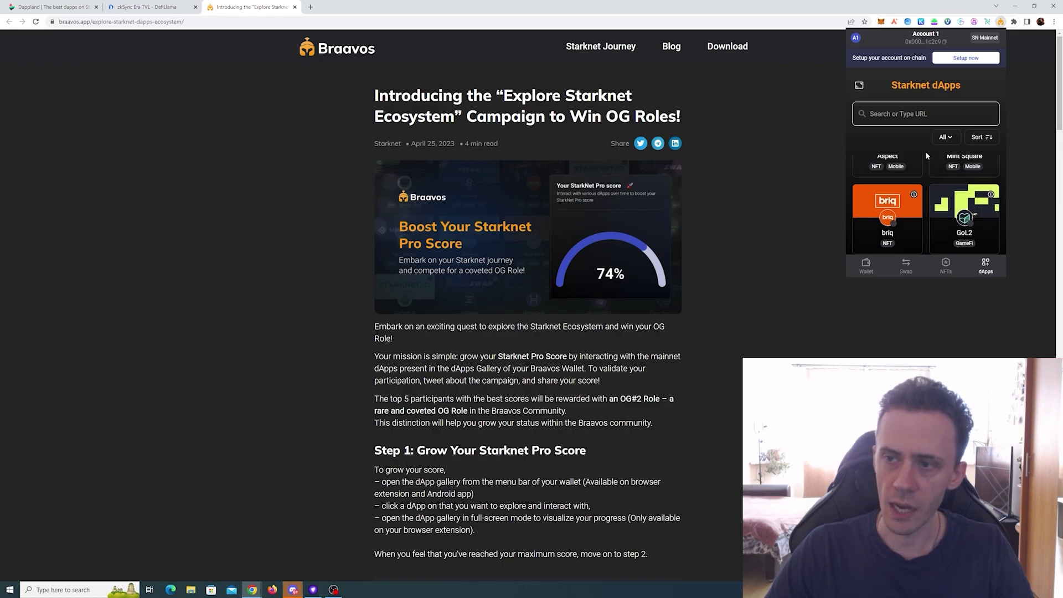
{"action": "left_click", "coordinate": [859, 86]}
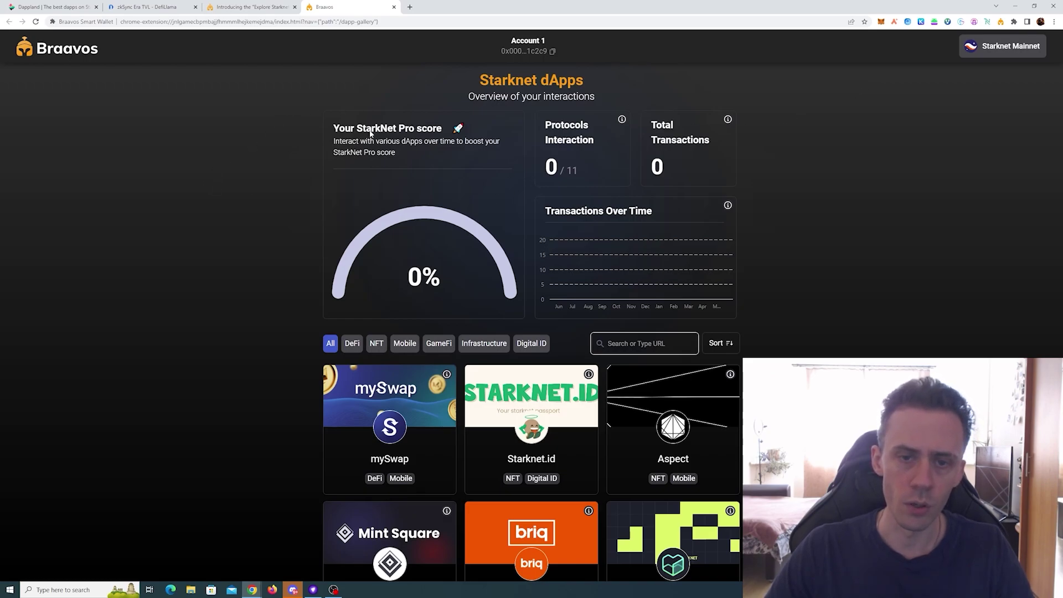
Step: Scroll the dApp gallery a bit, then switch to the Braavos Wallet Zealy questboard tab
{"action": "scroll", "coordinate": [861, 162], "scroll_direction": "down", "scroll_amount": 1}
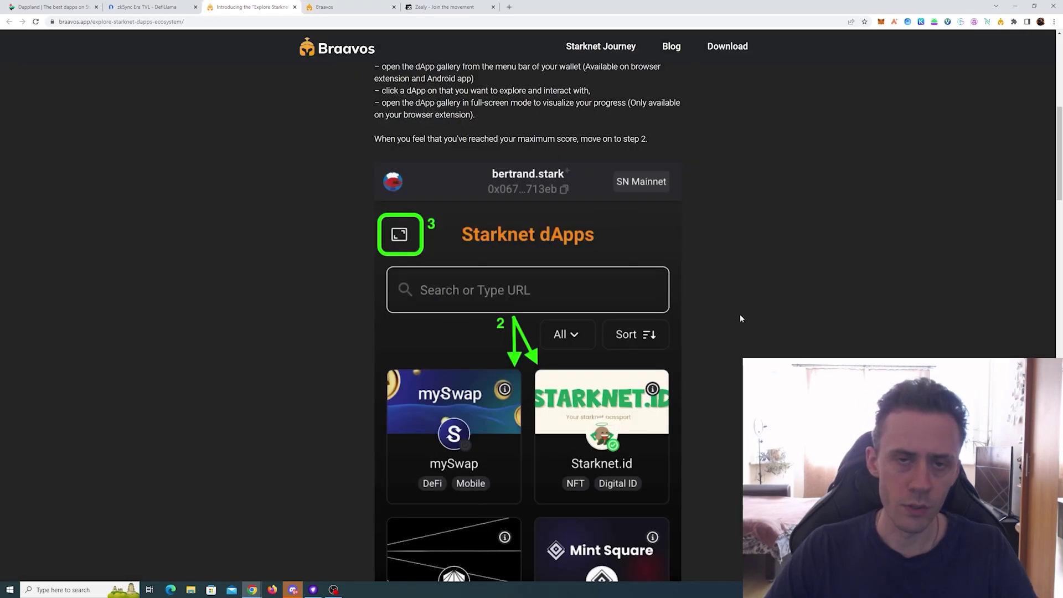
{"action": "left_click", "coordinate": [443, 7]}
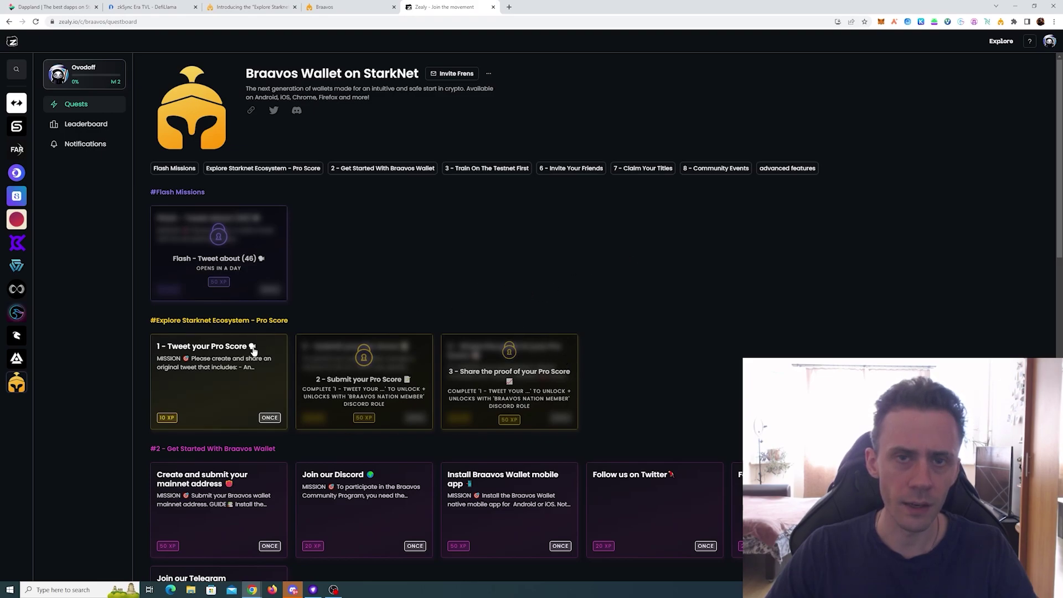
{"action": "scroll", "coordinate": [673, 275], "scroll_direction": "down", "scroll_amount": 14}
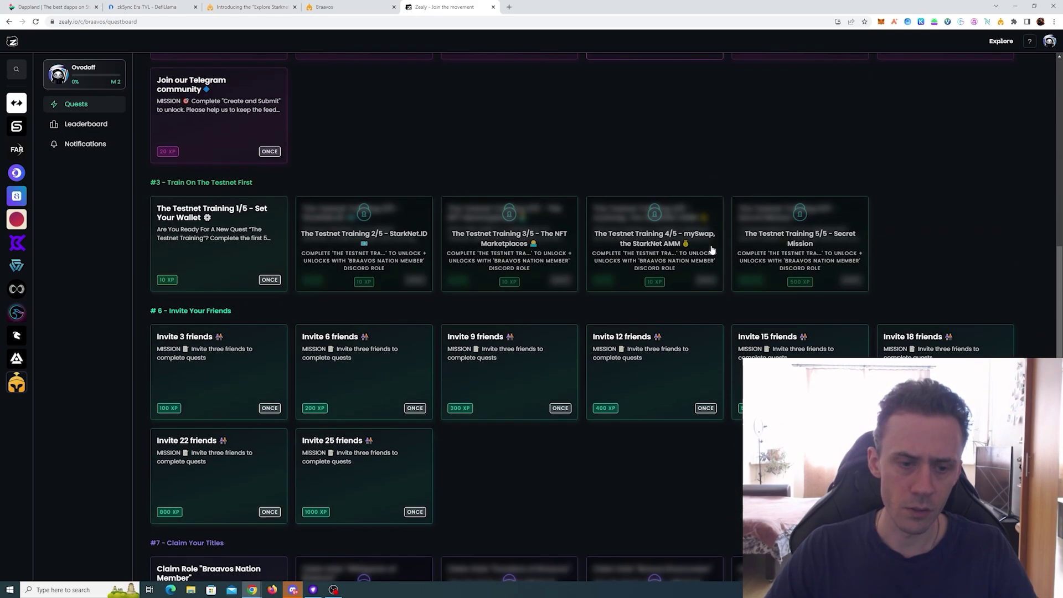
{"action": "scroll", "coordinate": [711, 250], "scroll_direction": "down", "scroll_amount": 2}
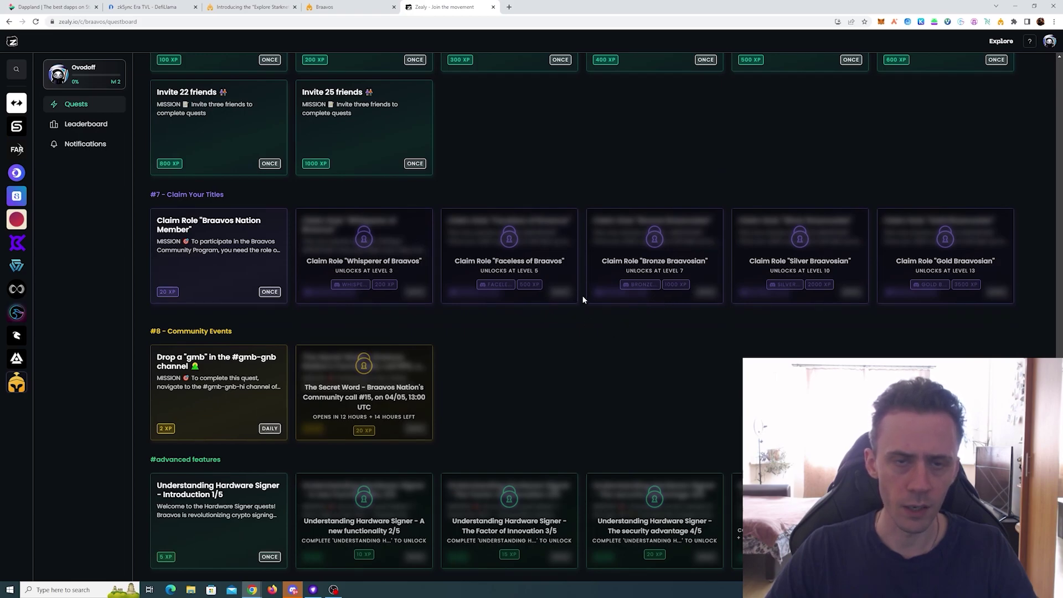
{"action": "scroll", "coordinate": [582, 299], "scroll_direction": "up", "scroll_amount": 16}
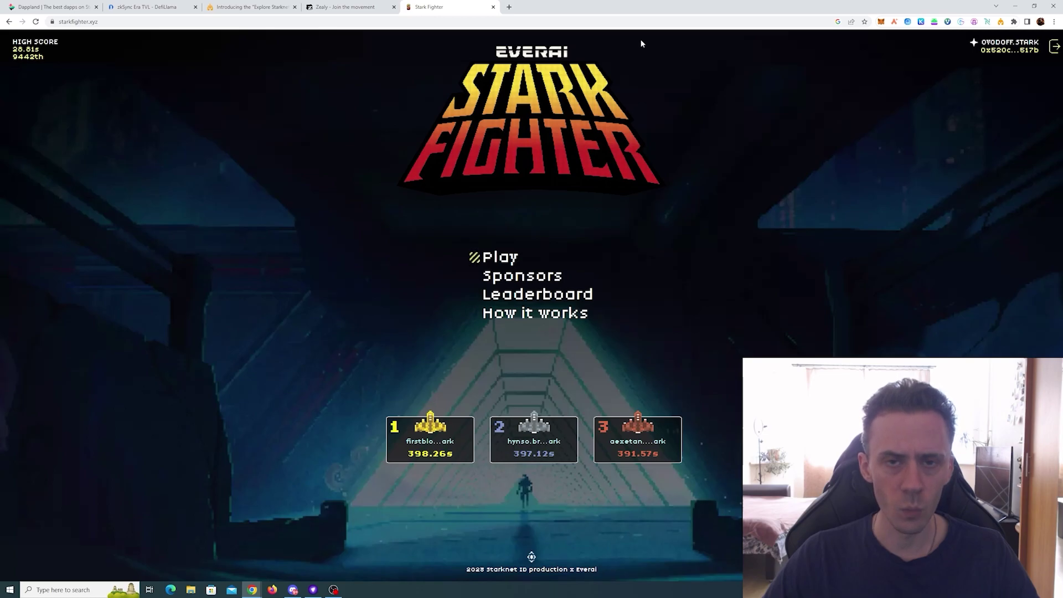
Step: Play a Stark Fighter run, restarting after dying and steering the ship right
{"action": "key", "text": "Return"}
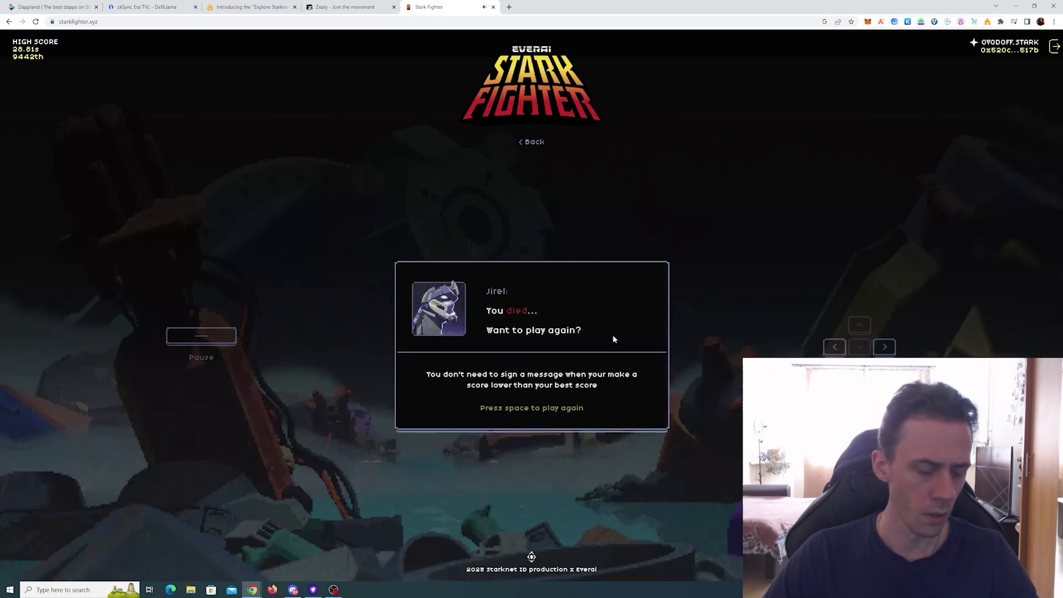
{"action": "key", "text": "space"}
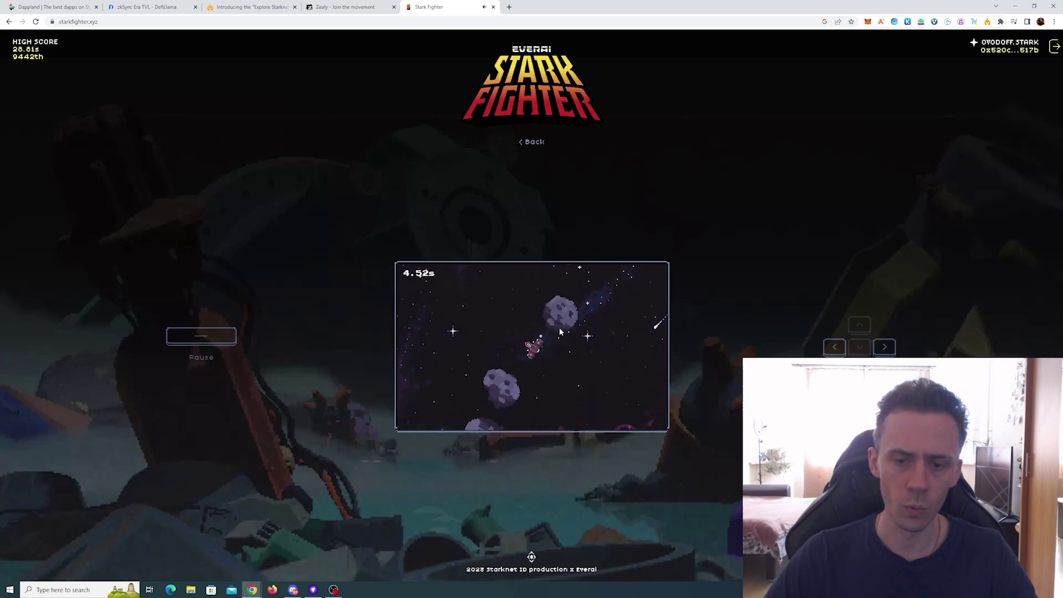
{"action": "key", "text": "Right"}
Step: Quit to the main menu and open the top-ten leaderboard with ETH/NFT prizes
{"action": "key", "text": "Escape"}
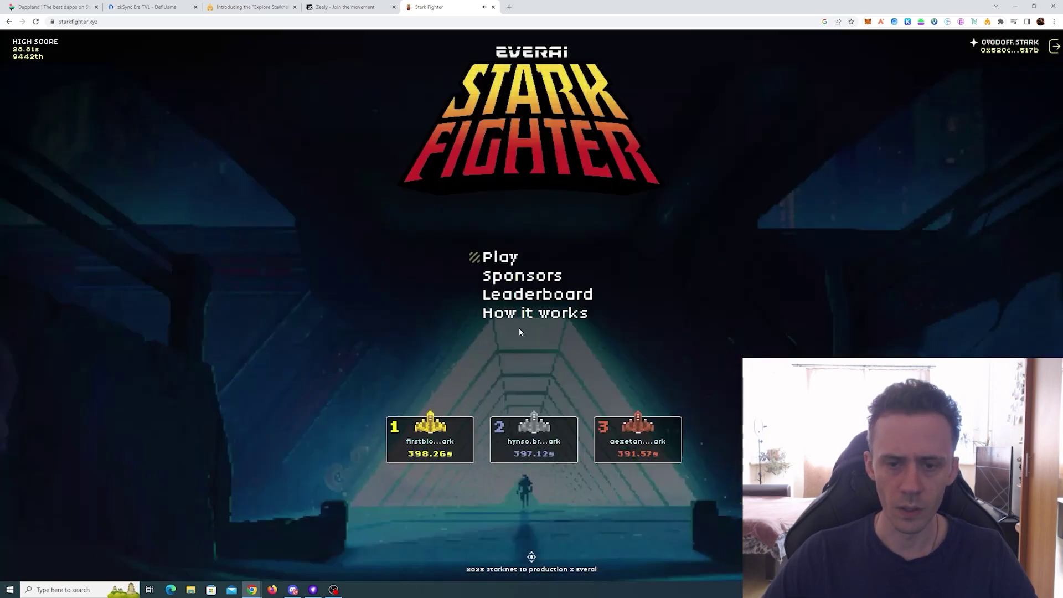
{"action": "key", "text": "Down"}
{"action": "key", "text": "Down"}
{"action": "key", "text": "Return"}
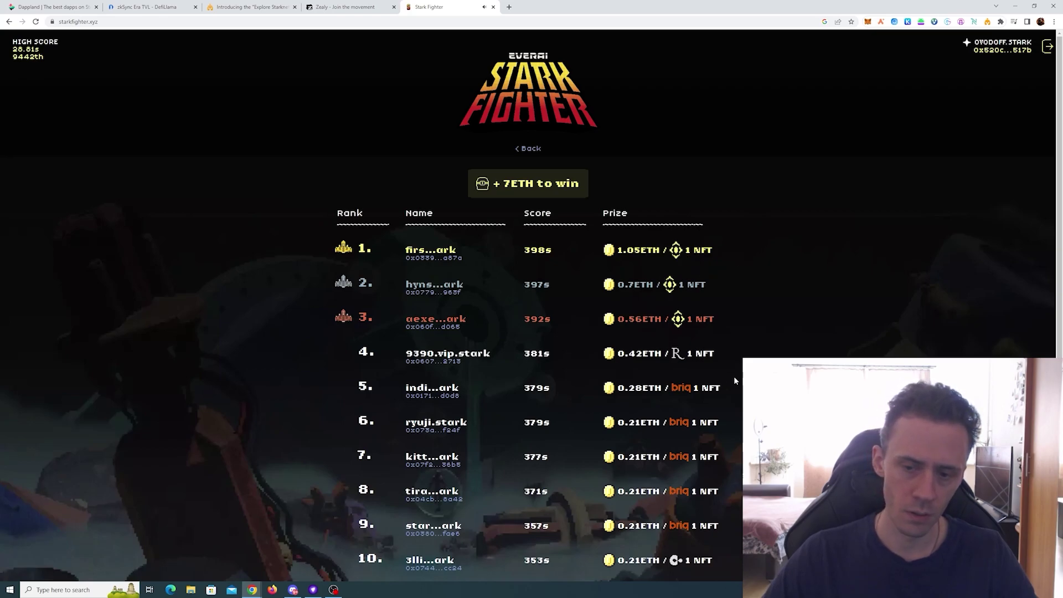
Step: View leaderboard ranks 41–50, then open the Starkfighter guide from the Braavos wallet's dApps list
{"action": "scroll", "coordinate": [848, 285], "scroll_direction": "down", "scroll_amount": 1}
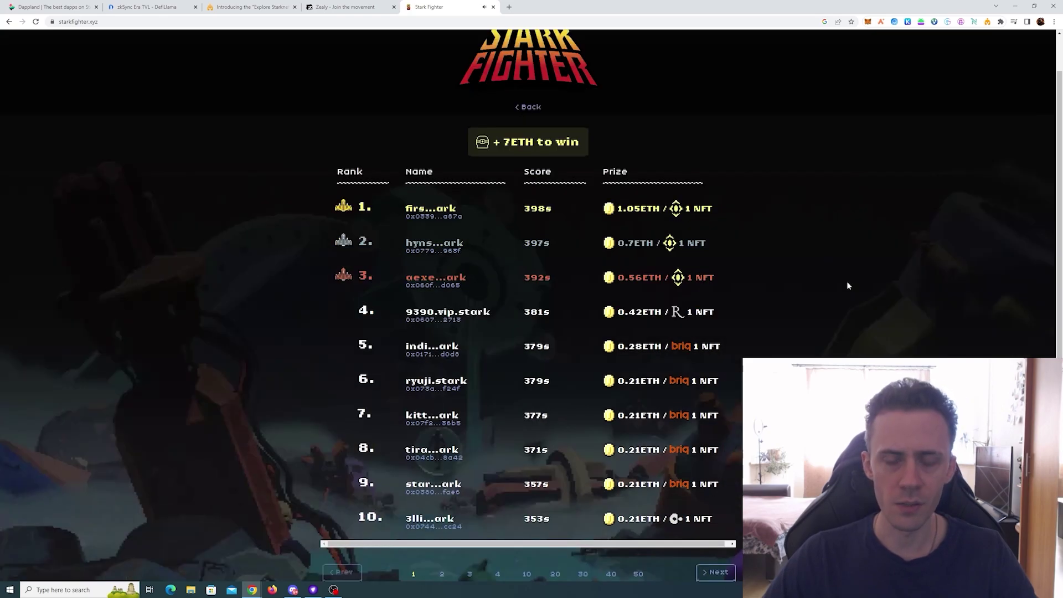
{"action": "left_click", "coordinate": [499, 575]}
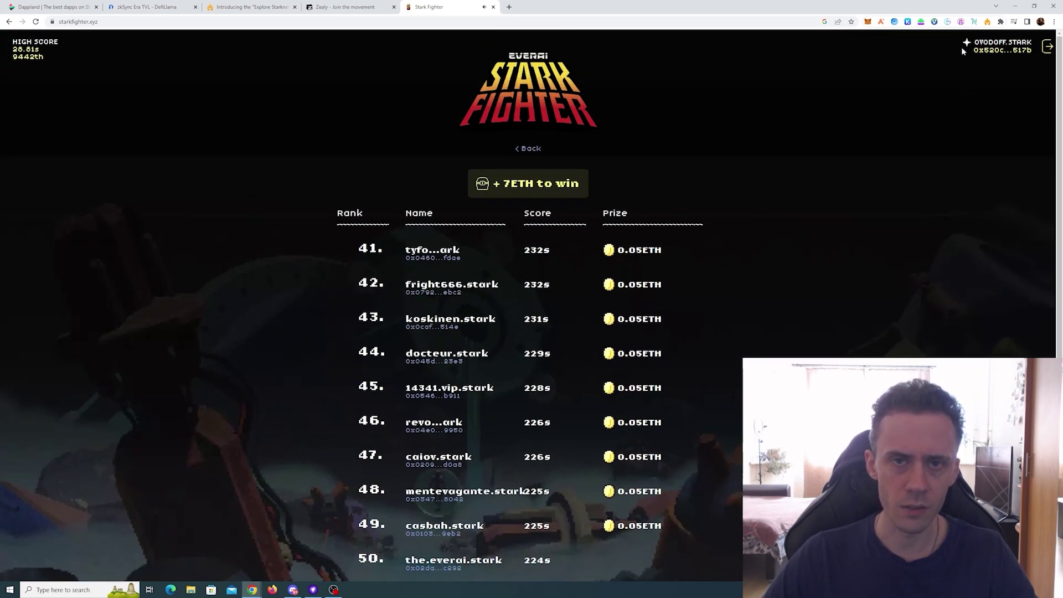
{"action": "left_click", "coordinate": [985, 46]}
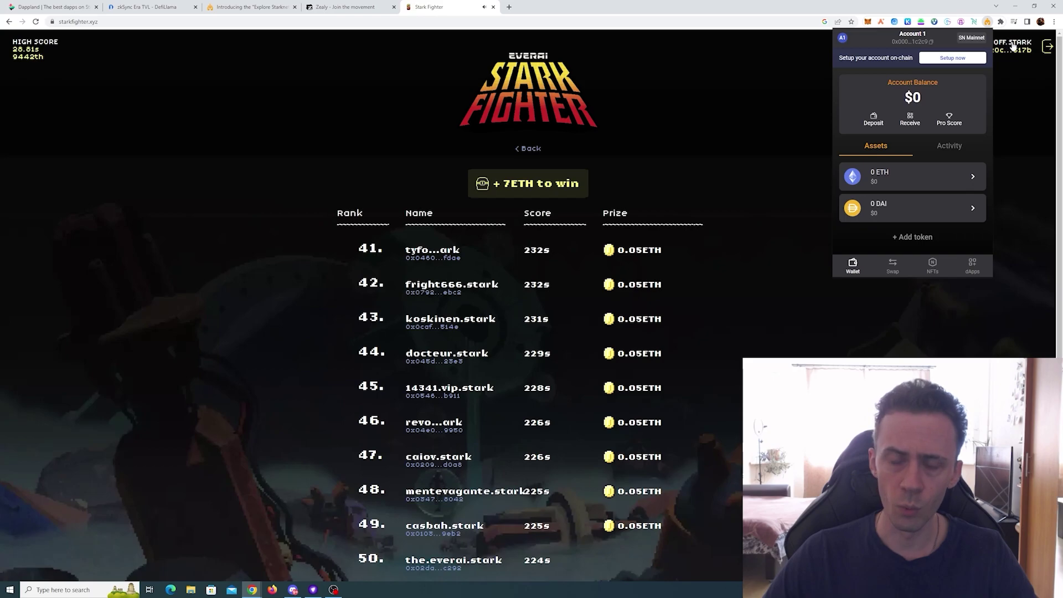
{"action": "left_click", "coordinate": [972, 265]}
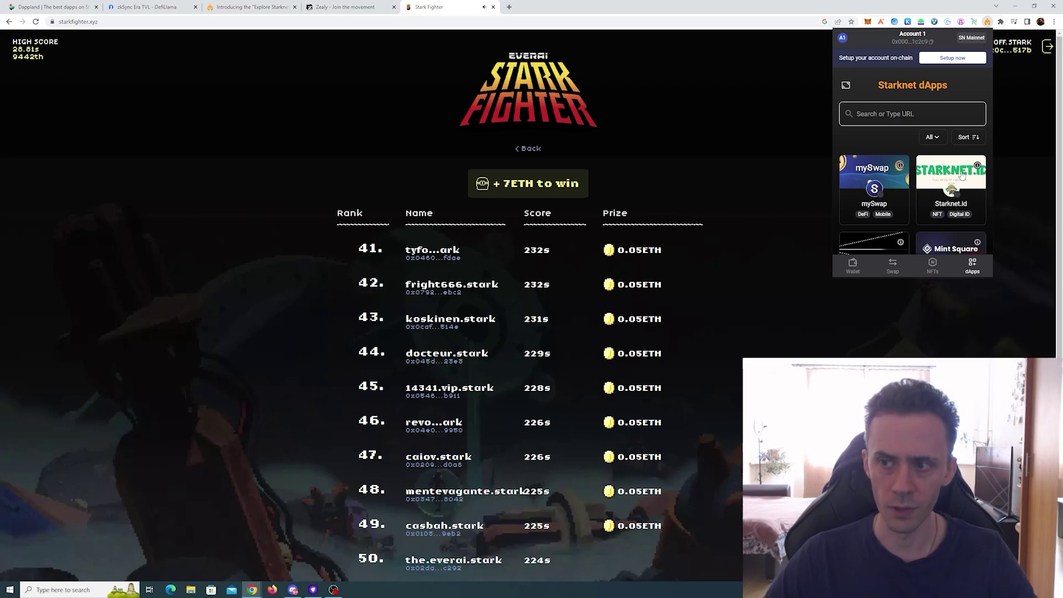
{"action": "left_click", "coordinate": [962, 176]}
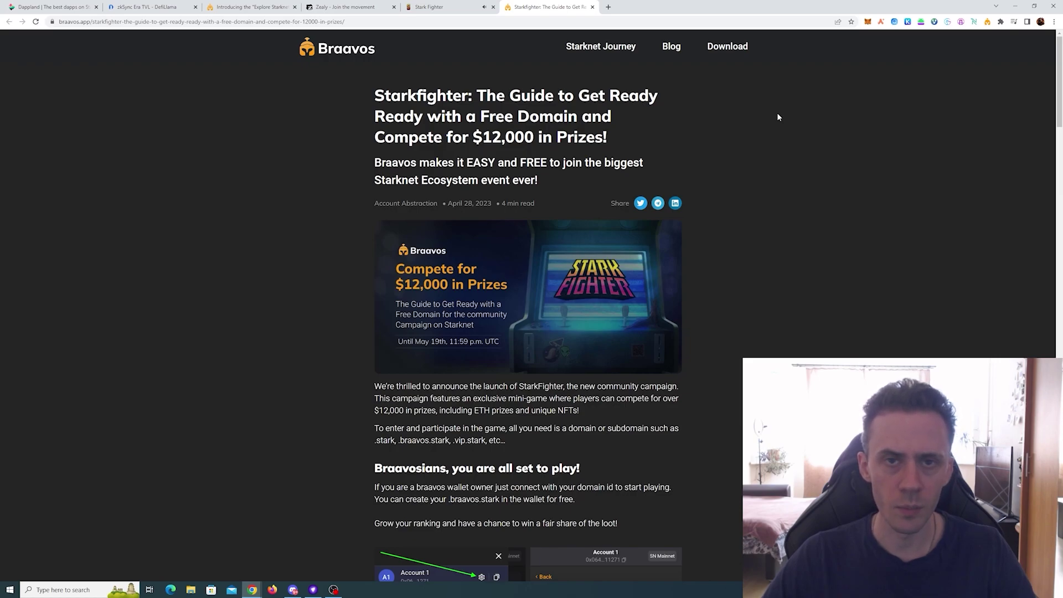
Step: Scroll the Starkfighter guide to the 'New on Starknet?' section listing Steps 1–6
{"action": "scroll", "coordinate": [778, 114], "scroll_direction": "down", "scroll_amount": 5}
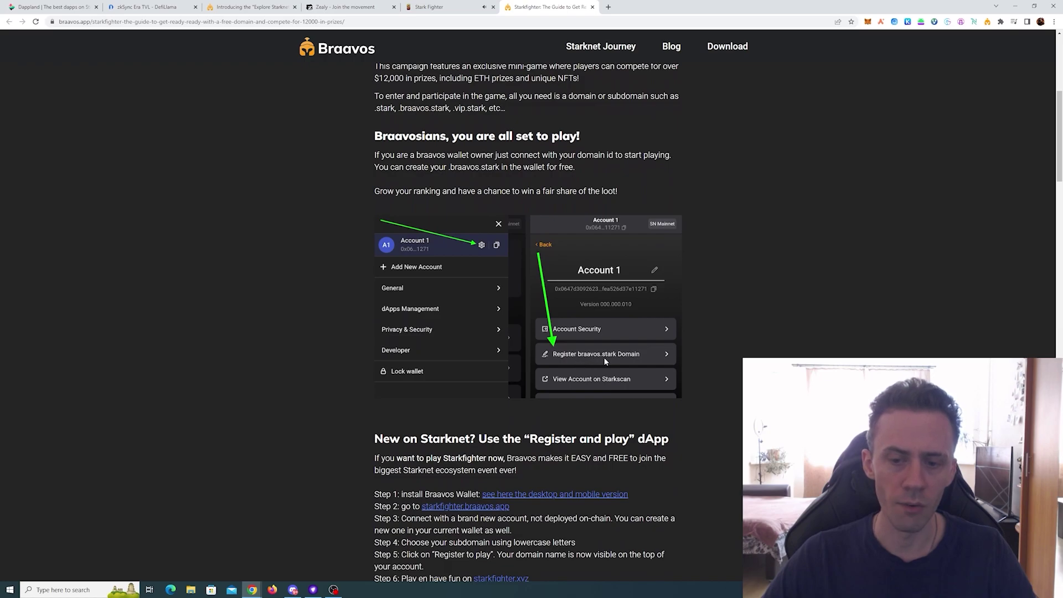
{"action": "scroll", "coordinate": [755, 189], "scroll_direction": "up", "scroll_amount": 2}
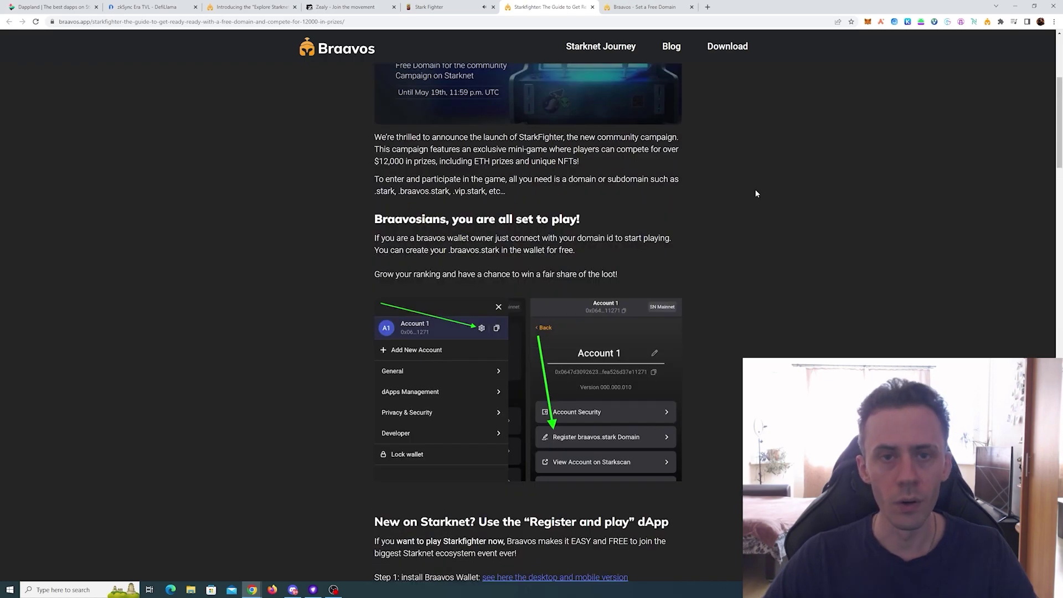
{"action": "scroll", "coordinate": [756, 189], "scroll_direction": "down", "scroll_amount": 3}
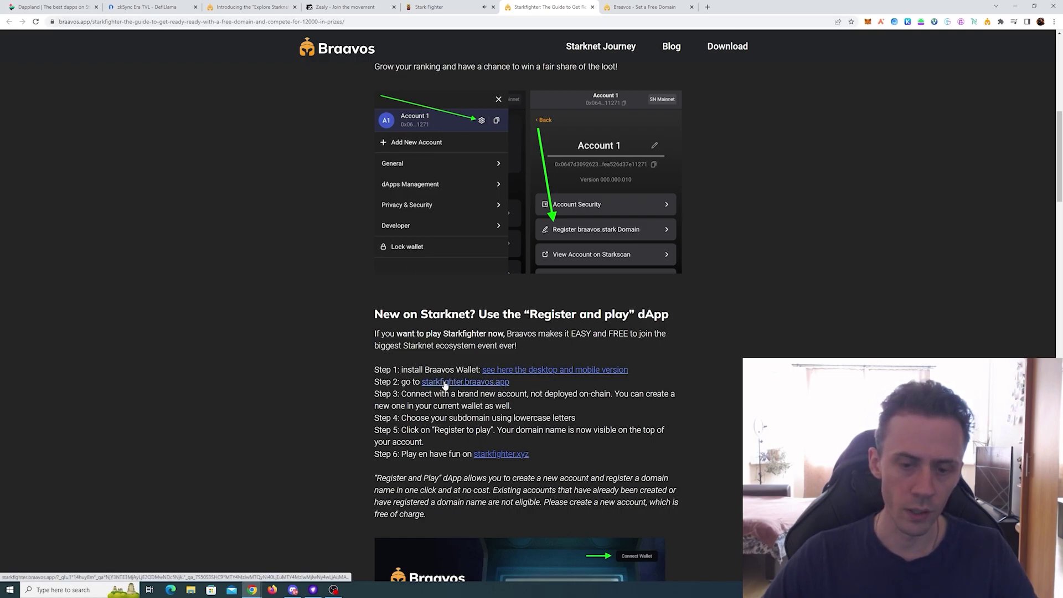
Step: Open the starkfighter.braavos.app dApp and connect and approve the Braavos wallet
{"action": "left_click", "coordinate": [437, 388]}
{"action": "left_click", "coordinate": [531, 315]}
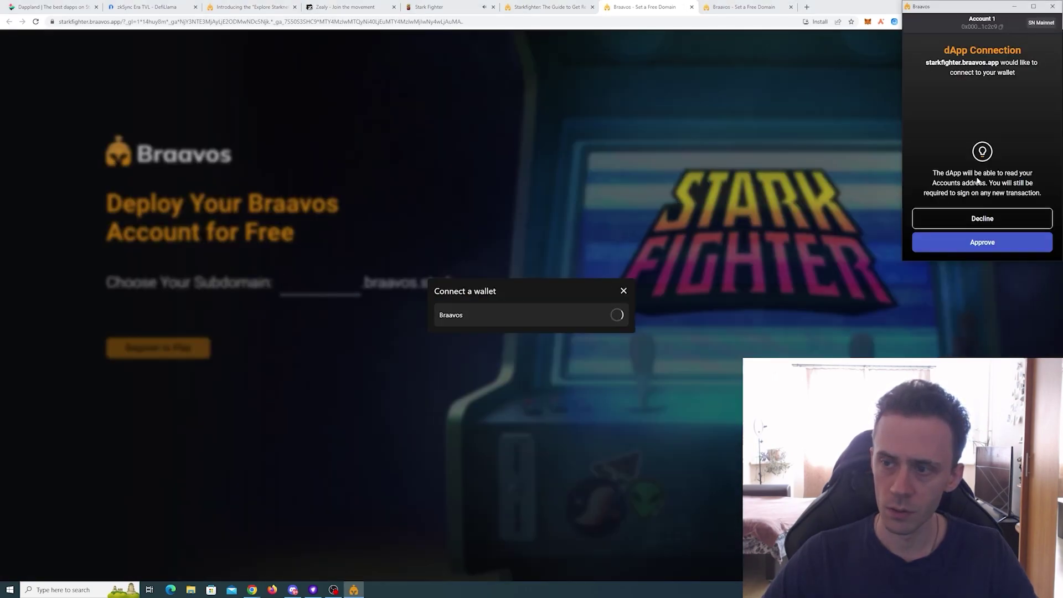
{"action": "left_click", "coordinate": [985, 241]}
Step: Enter 'ovodoff' as the subdomain name, correcting a mistyped start
{"action": "left_click", "coordinate": [315, 288]}
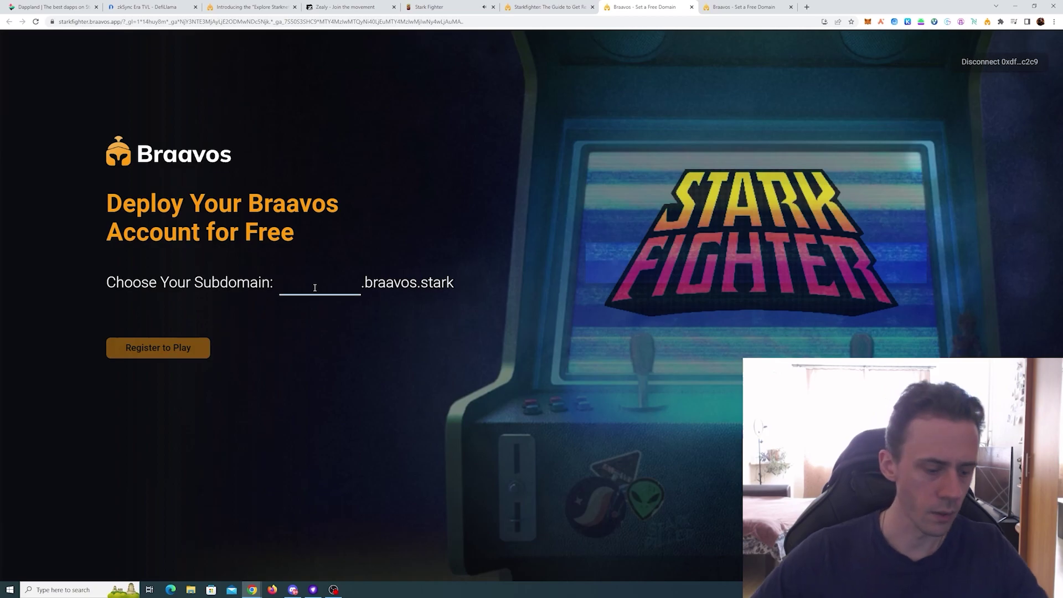
{"action": "type", "text": "vo"}
{"action": "key", "text": "BackSpace"}
{"action": "key", "text": "BackSpace"}
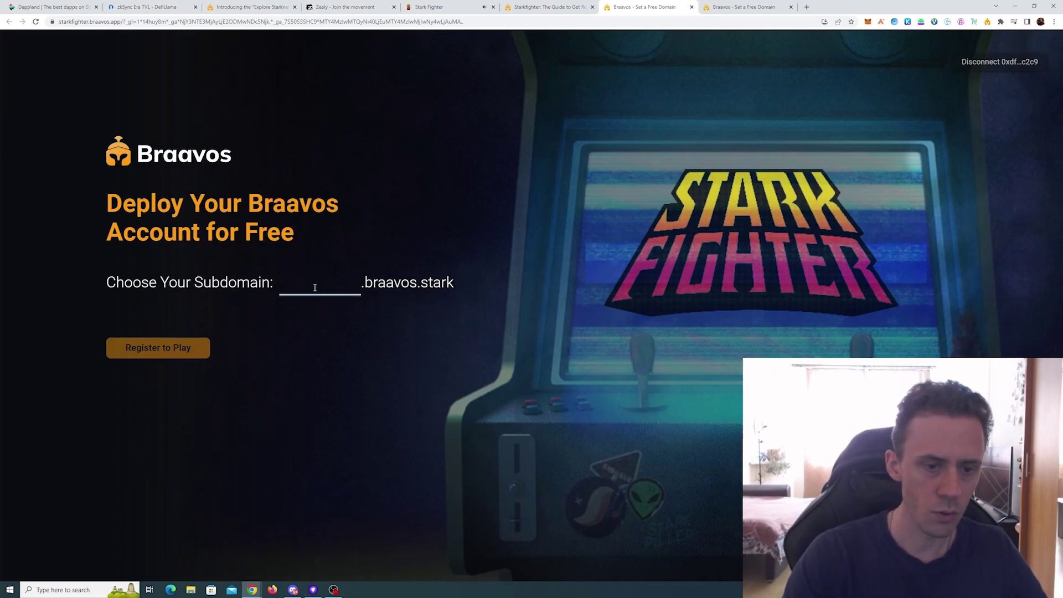
{"action": "type", "text": "ovod"}
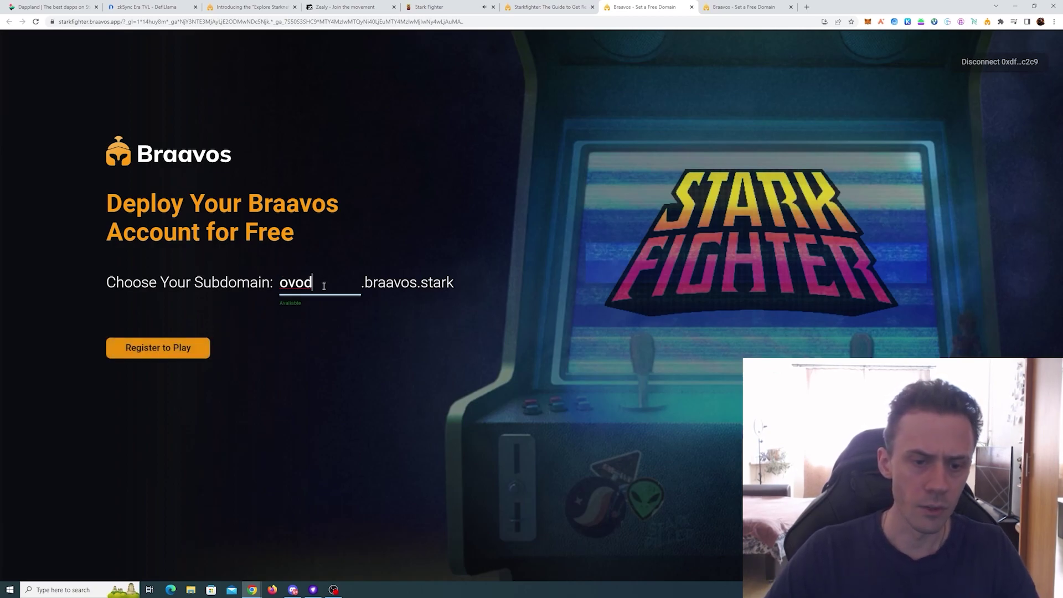
{"action": "type", "text": "off"}
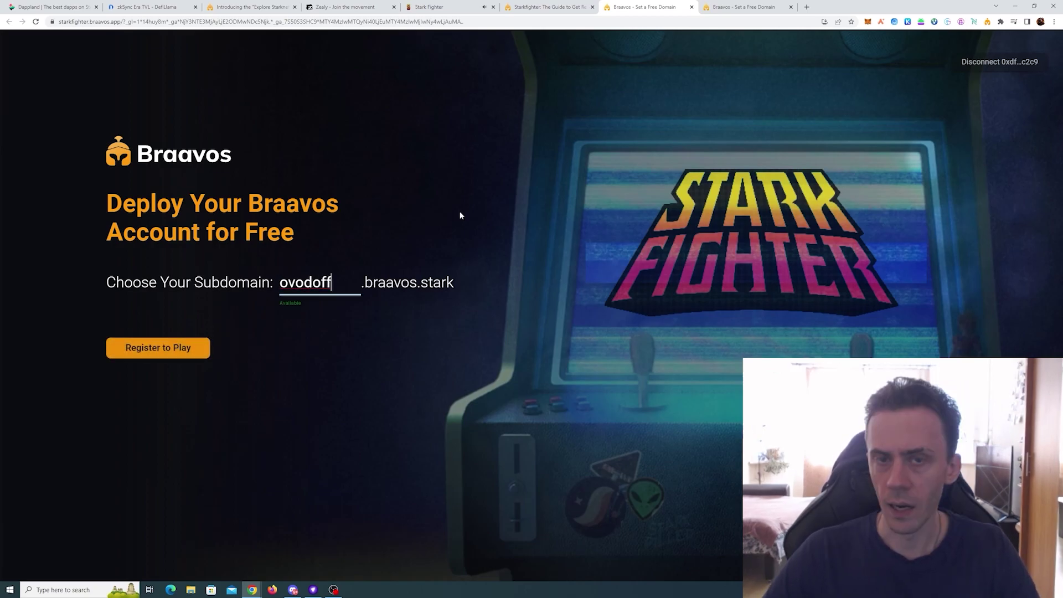
Step: Check the wallet account, submit the ovodoff.braavos.stark registration, and return to the guide
{"action": "left_click", "coordinate": [988, 21]}
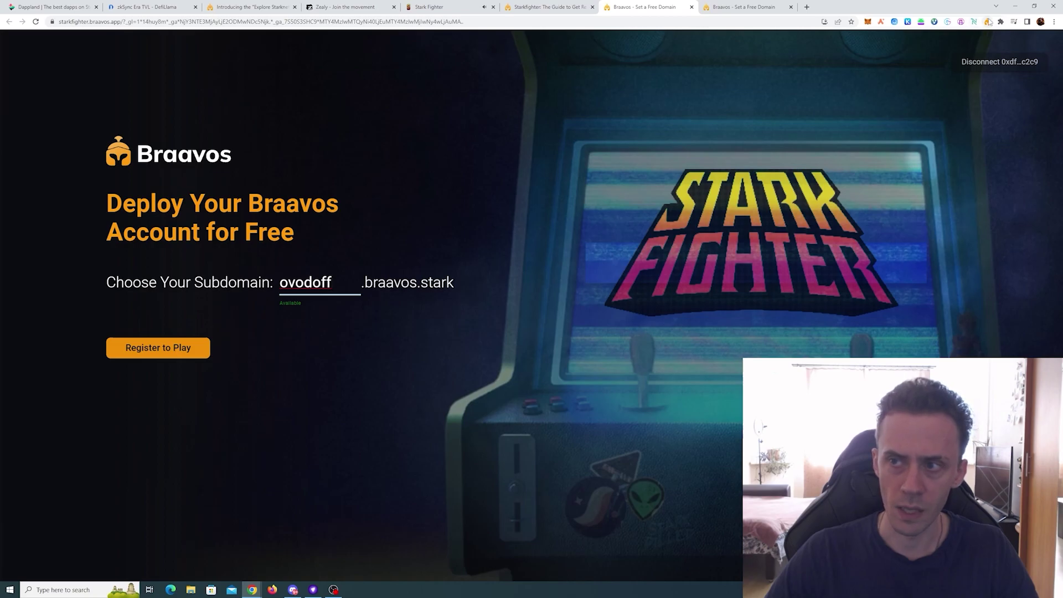
{"action": "left_click", "coordinate": [823, 95]}
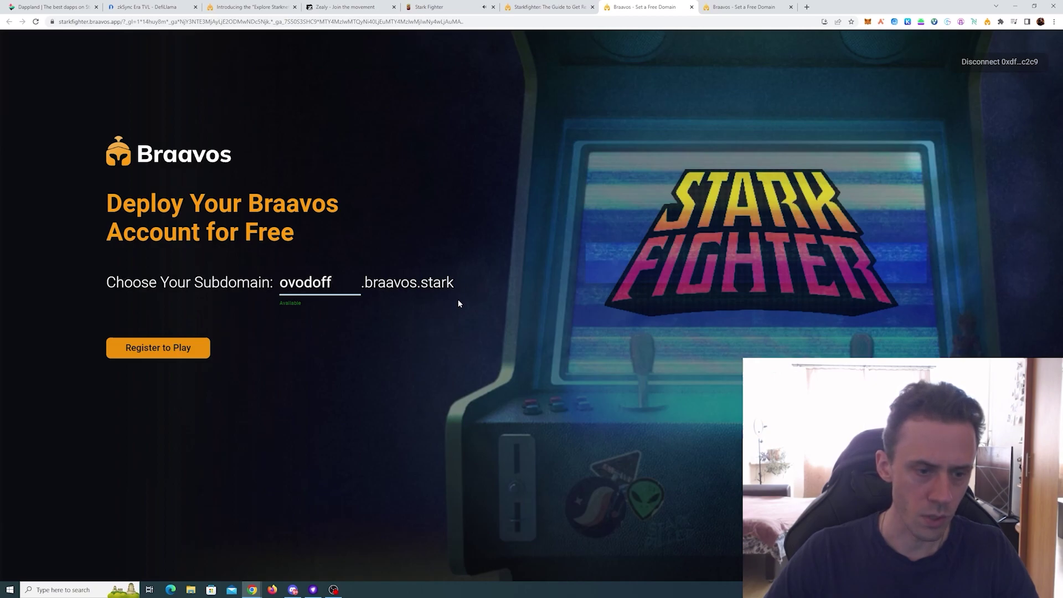
{"action": "left_click", "coordinate": [149, 348]}
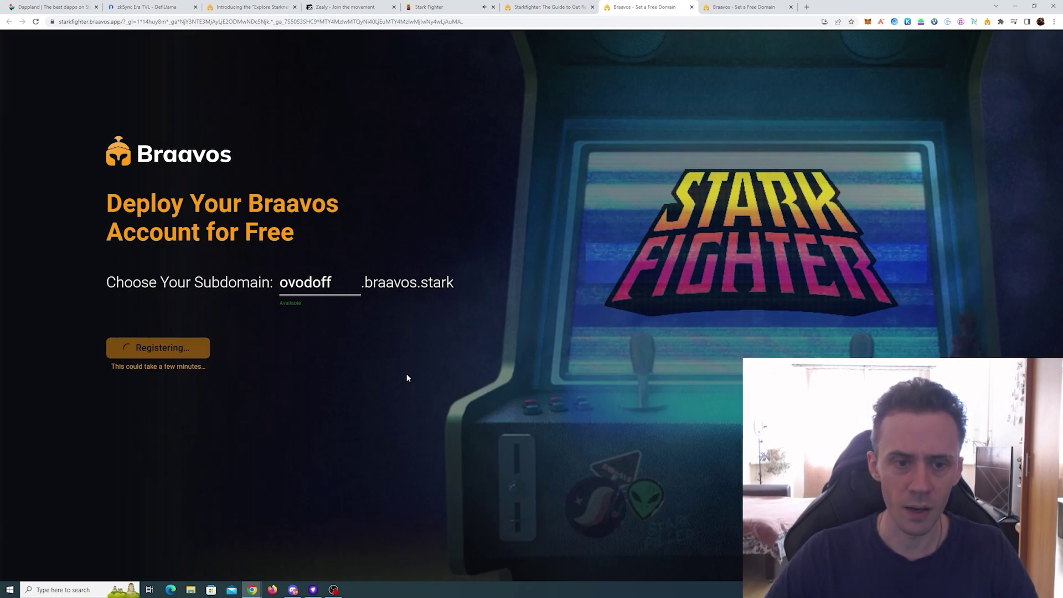
{"action": "key", "text": "ctrl+shift+Tab"}
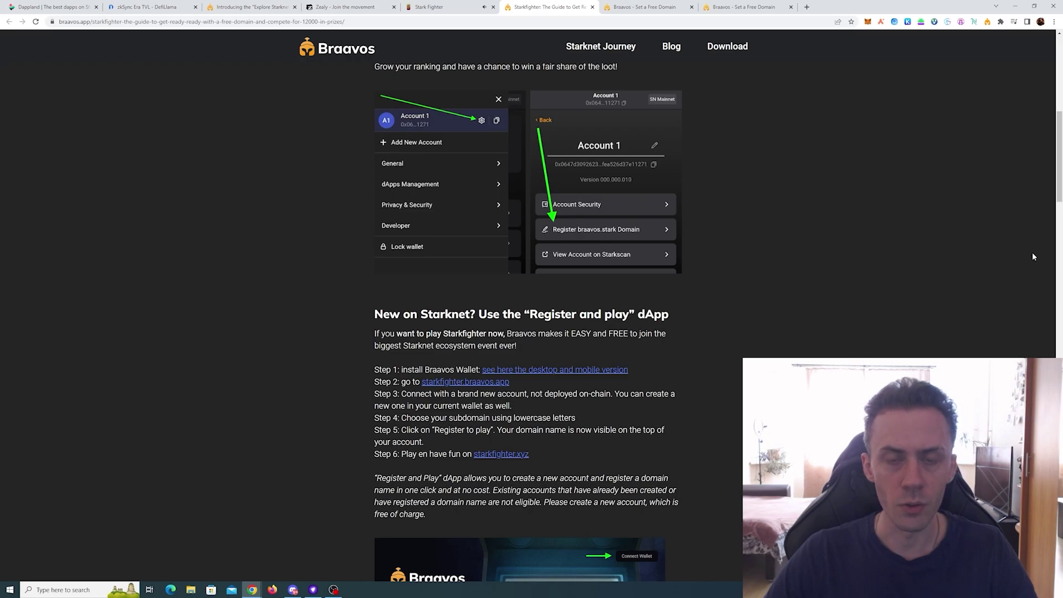
Step: Bring up Discord's Braavos Wallet #announcements channel with the Explore Starknet Ecosystem post
{"action": "key", "text": "alt+Tab"}
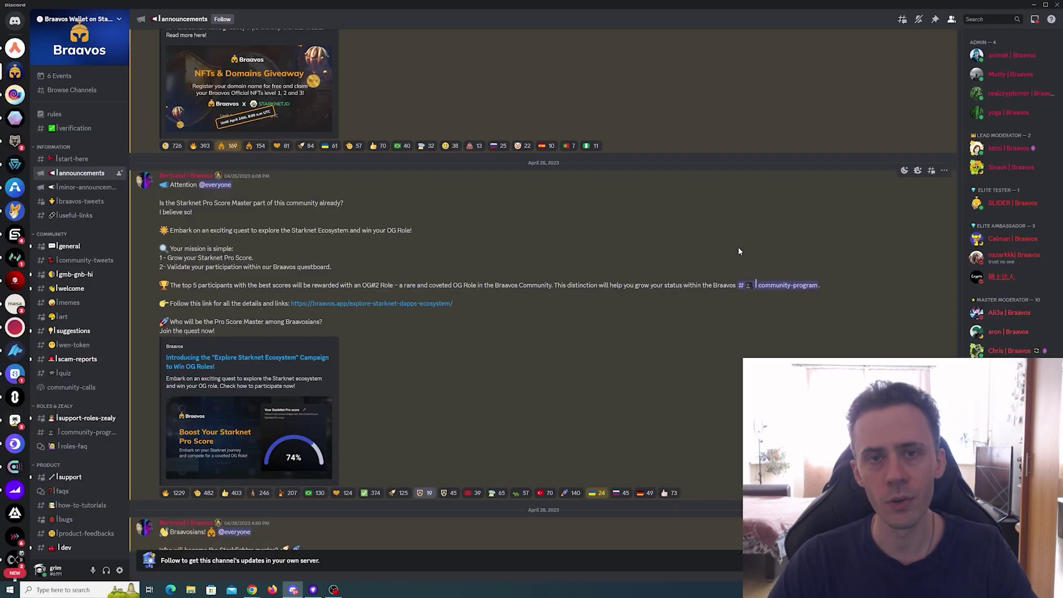